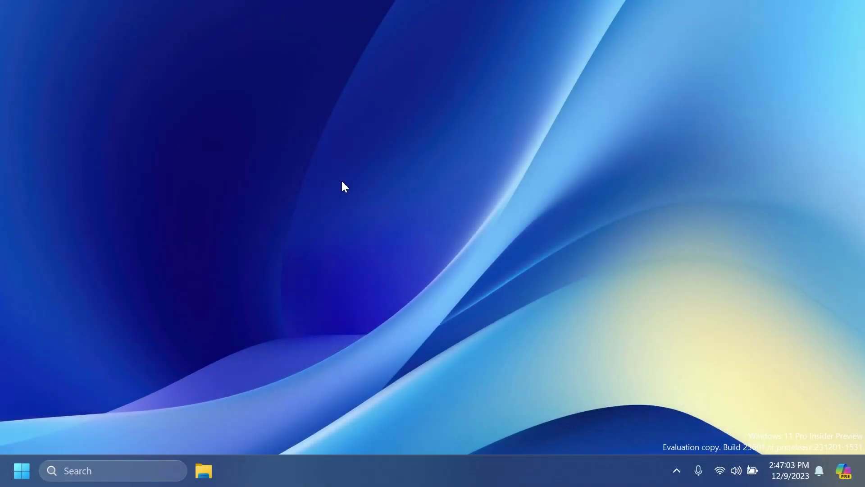
Search 'vers' to view the Windows version details in Settings, then close Settings
{"action": "key", "text": "super"}
{"action": "type", "text": "vers"}
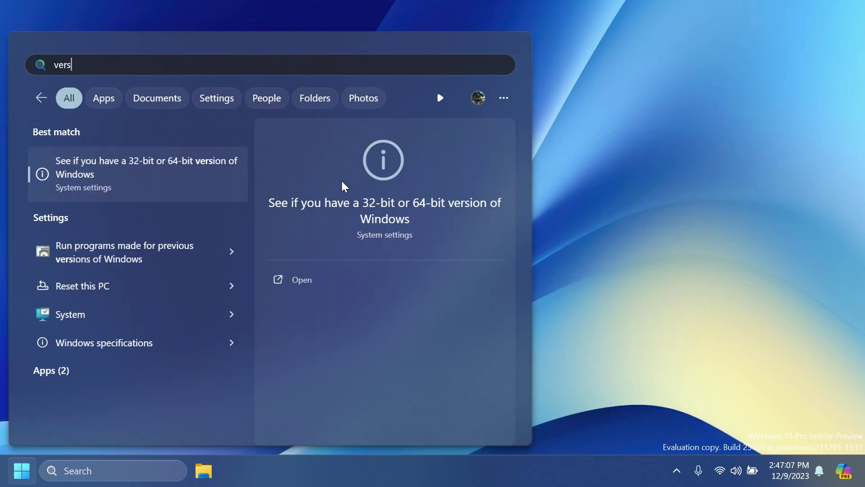
{"action": "left_click", "coordinate": [117, 185]}
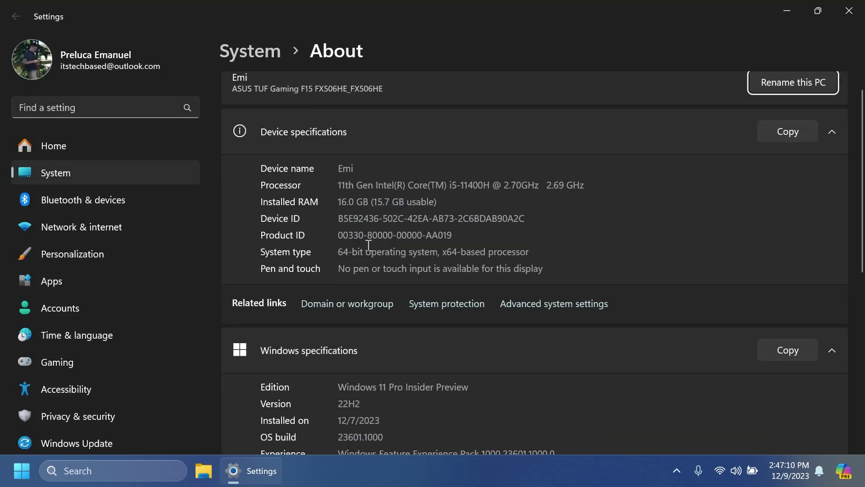
{"action": "scroll", "coordinate": [368, 245], "scroll_direction": "down", "scroll_amount": 4}
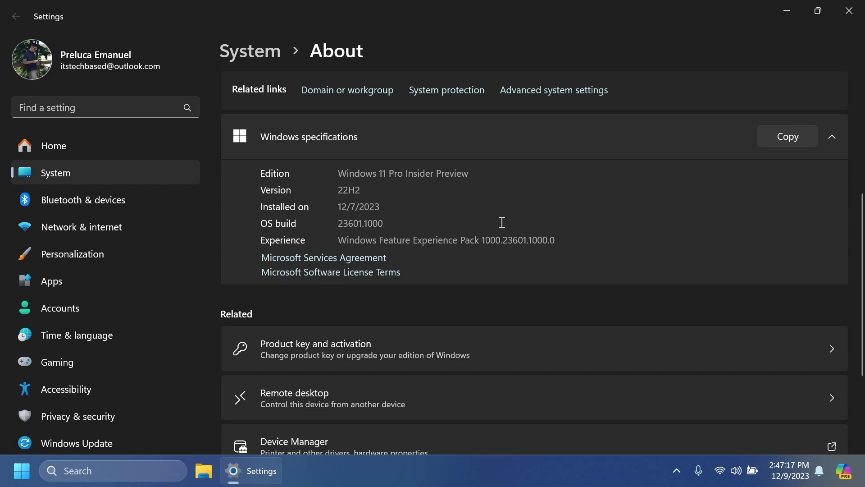
{"action": "scroll", "coordinate": [501, 222], "scroll_direction": "up", "scroll_amount": 1}
{"action": "left_click", "coordinate": [849, 10]}
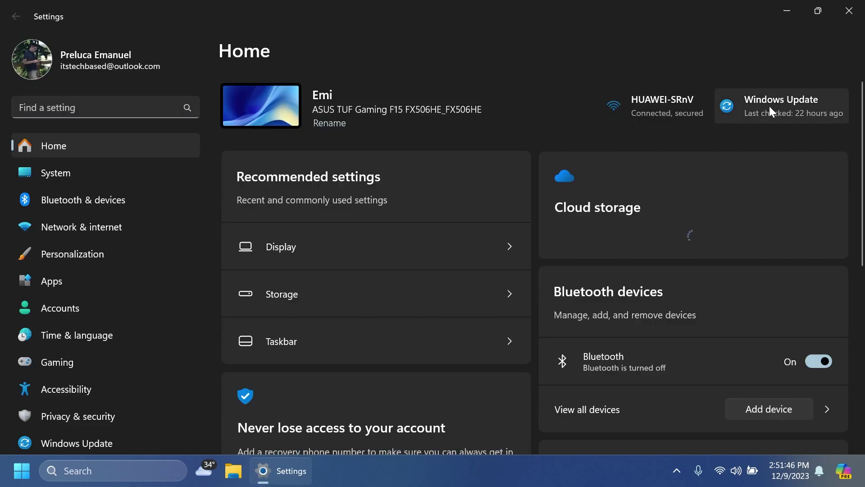
View the installed updates list under Windows Update, then show and dismiss Copilot
{"action": "left_click", "coordinate": [769, 106]}
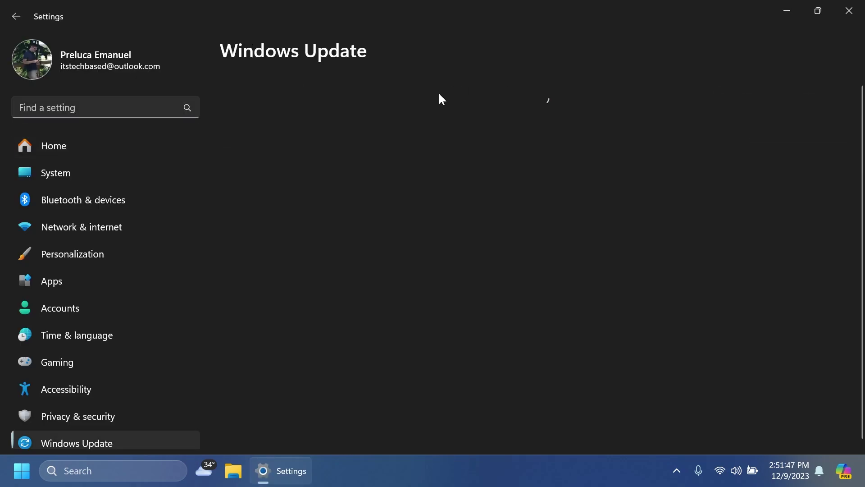
{"action": "left_click", "coordinate": [308, 288]}
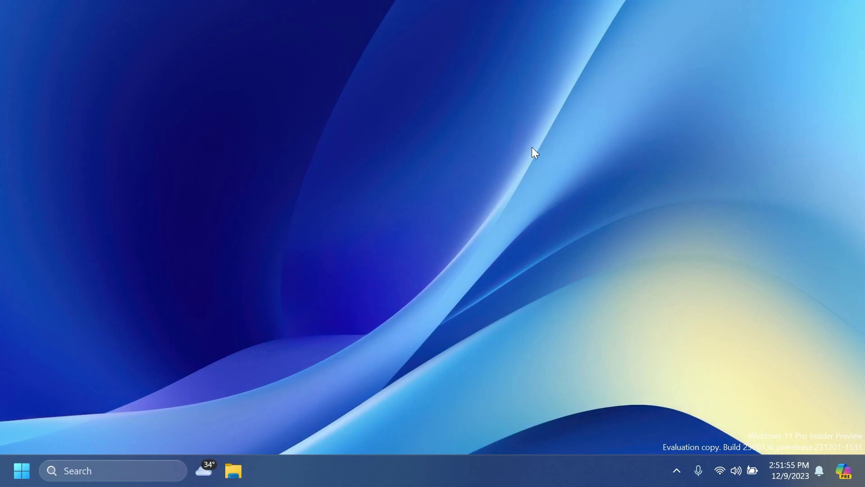
{"action": "key", "text": "super+c"}
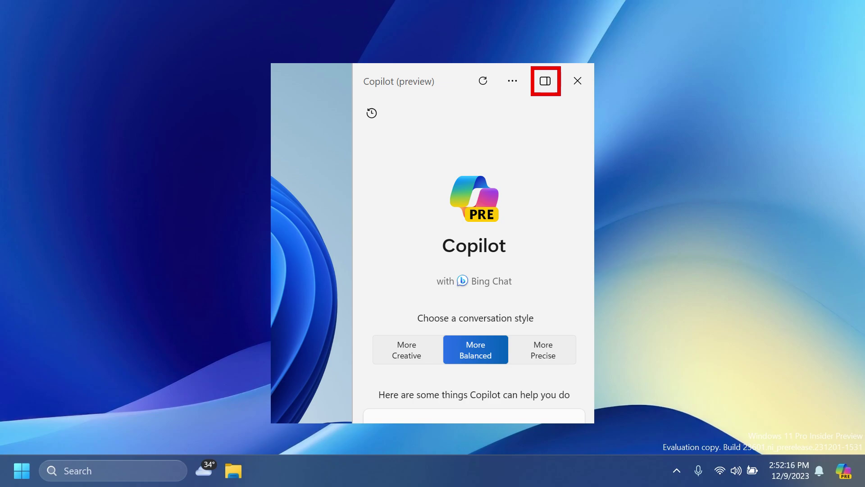
{"action": "key", "text": "super+c"}
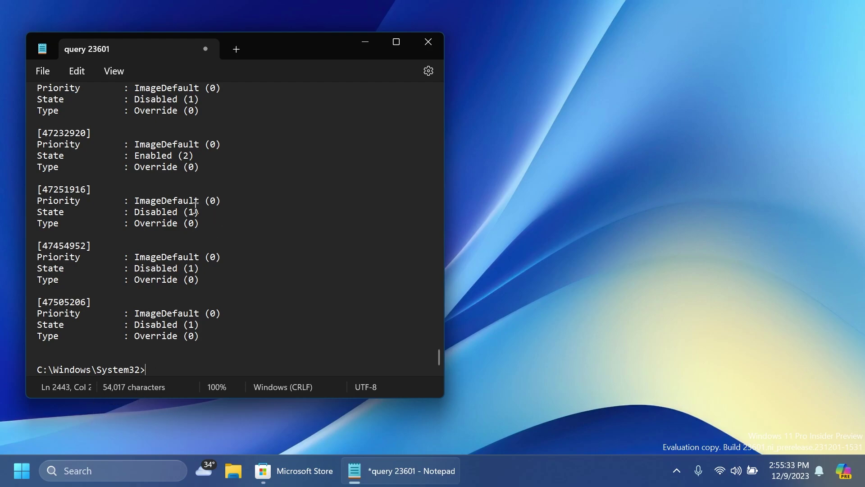
Select 'ImageDefault', close Notepad, and bring up actions for the Blue-Purple wallpaper in Pictures
{"action": "left_click_drag", "start_coordinate": [134, 201], "coordinate": [199, 202]}
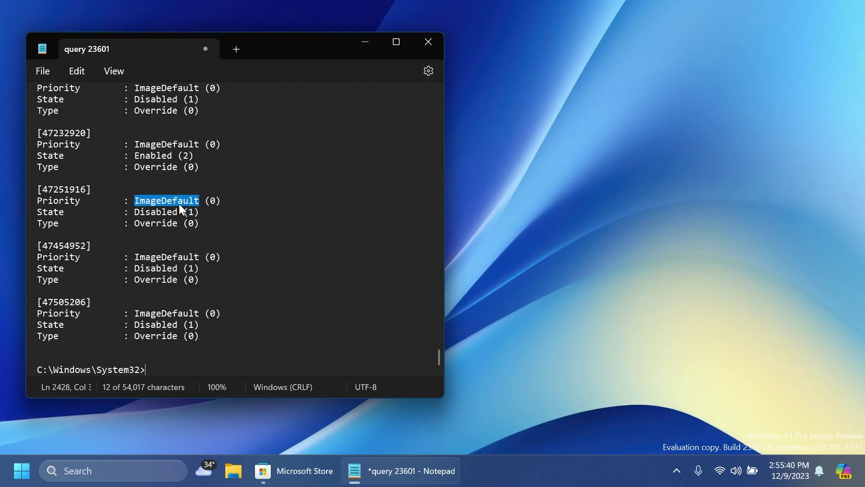
{"action": "left_click", "coordinate": [432, 47]}
{"action": "left_click", "coordinate": [233, 470]}
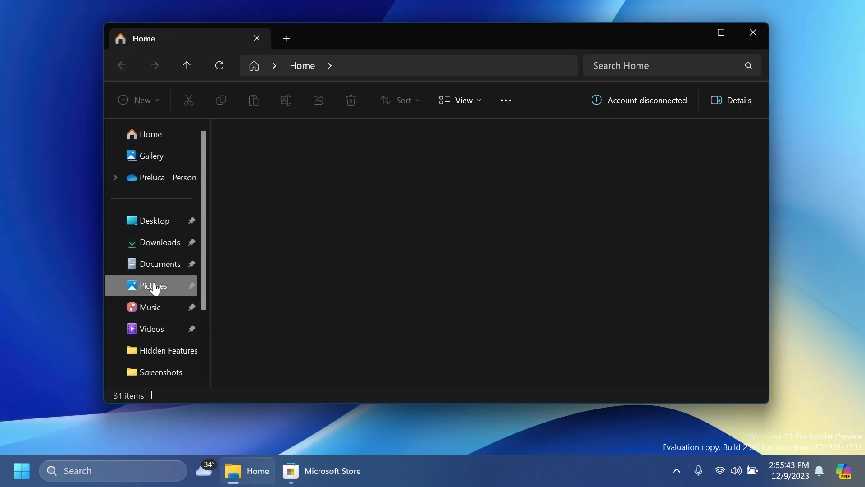
{"action": "left_click", "coordinate": [155, 289]}
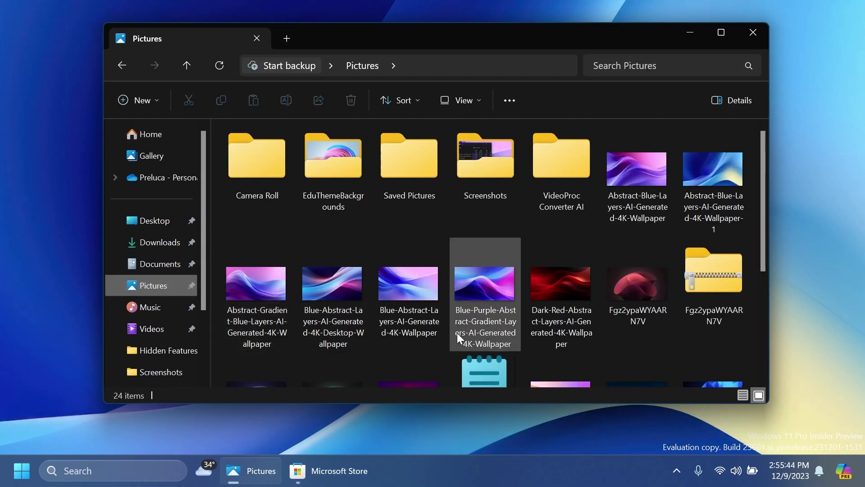
{"action": "left_click", "coordinate": [472, 283]}
{"action": "right_click", "coordinate": [472, 280]}
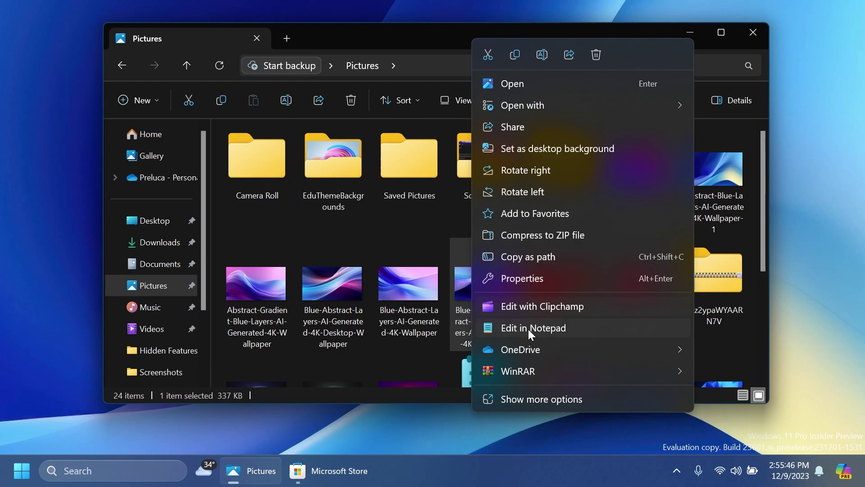
Browse the Microsoft Store Arcade section of no-download games, then return to Home
{"action": "left_click", "coordinate": [548, 329]}
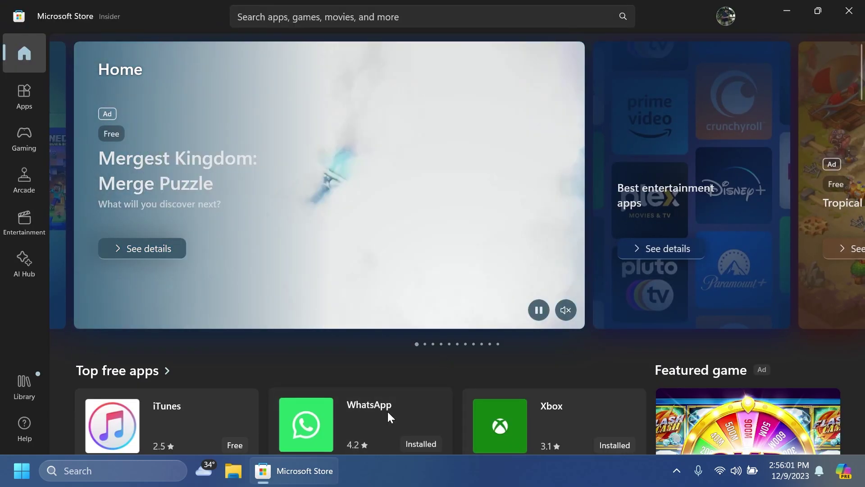
{"action": "mouse_move", "coordinate": [388, 412]}
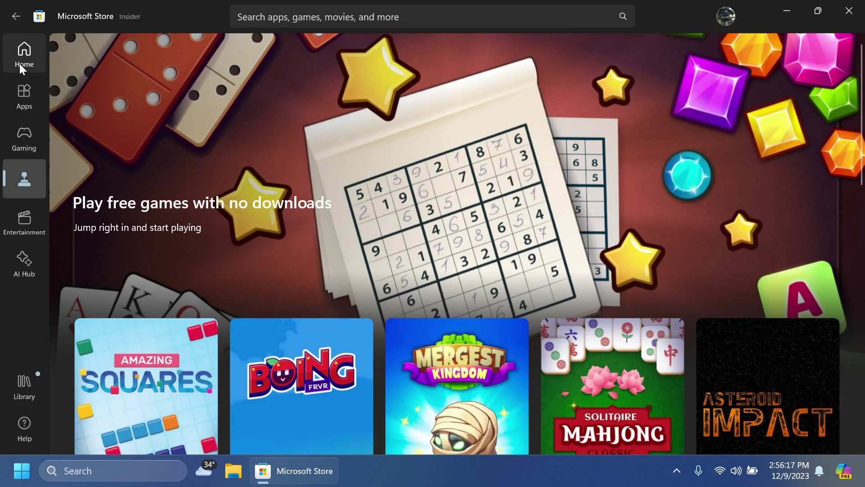
{"action": "left_click", "coordinate": [21, 64]}
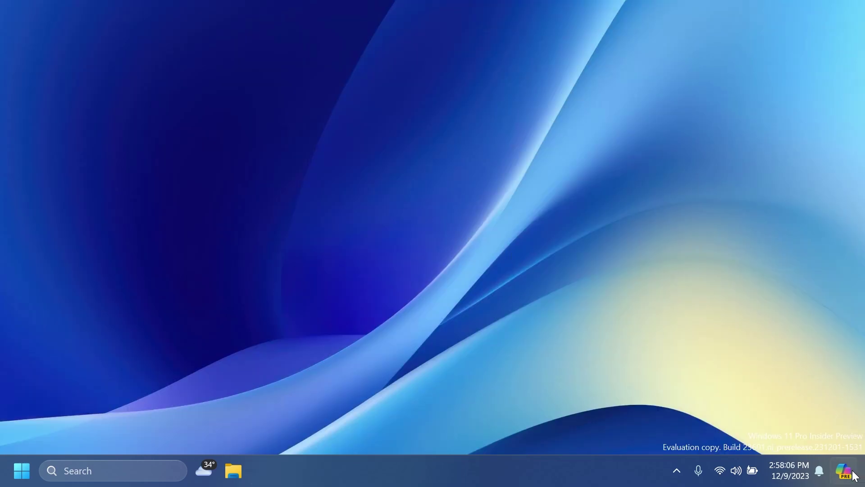
Dock Copilot at the screen side with Win+C, showing More Balanced style and an empty prompt
{"action": "key", "text": "super+c"}
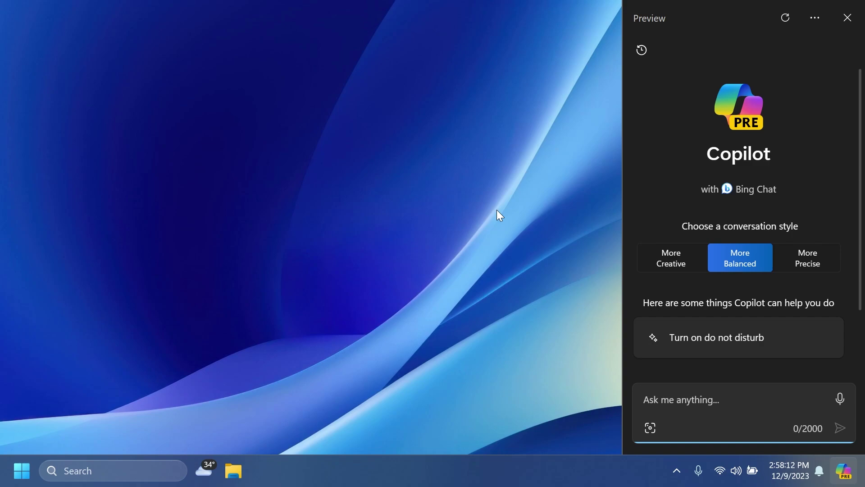
Dismiss the Start menu, open File Explorer on Home with Win+E, then close it
{"action": "left_click", "coordinate": [22, 470]}
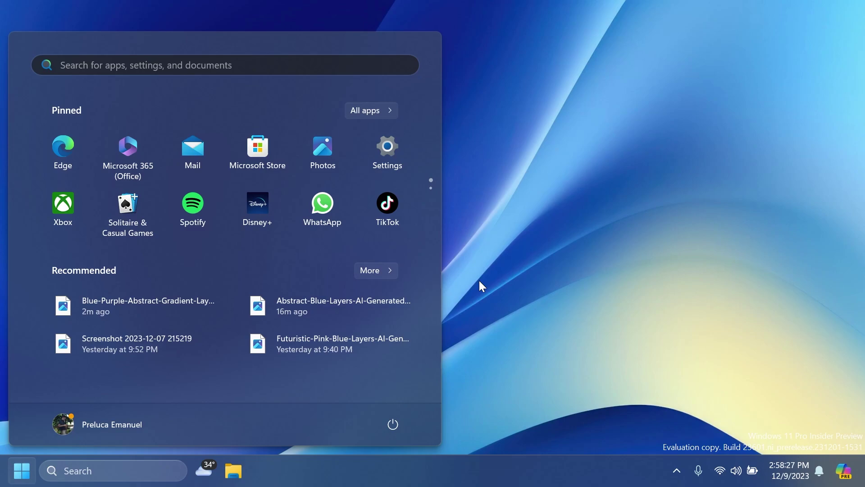
{"action": "left_click", "coordinate": [479, 286]}
{"action": "key", "text": "super+e"}
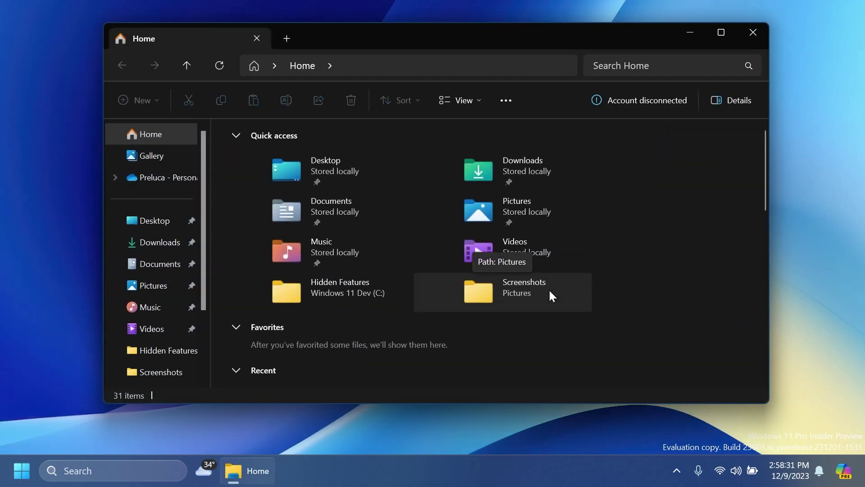
{"action": "left_click", "coordinate": [753, 32]}
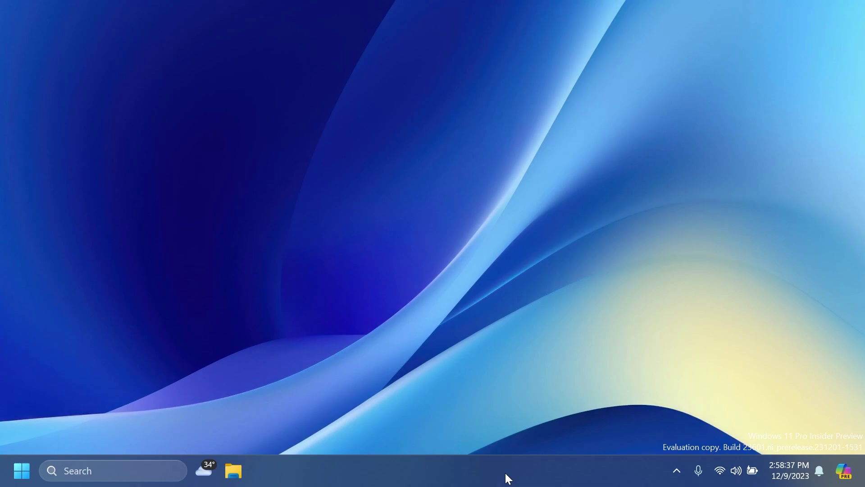
Open Task Manager's Processes list with Ctrl+Shift+Esc, then close it and open Windows search
{"action": "key", "text": "ctrl+shift+Escape"}
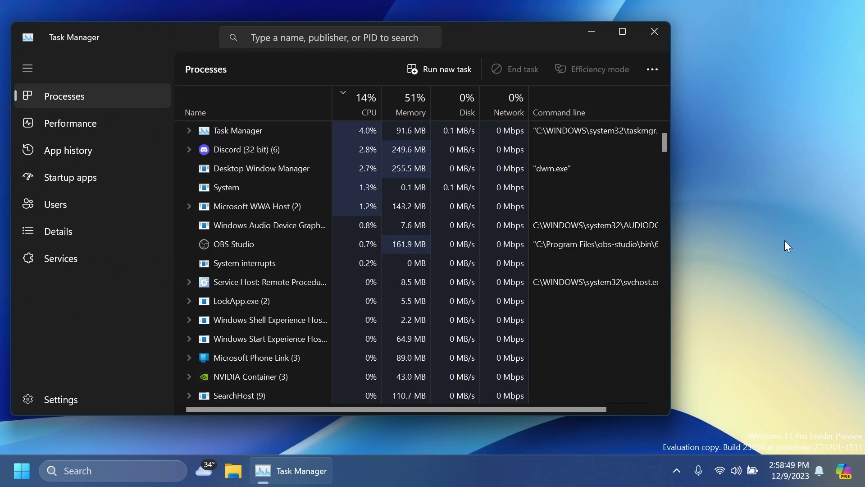
{"action": "left_click", "coordinate": [154, 462]}
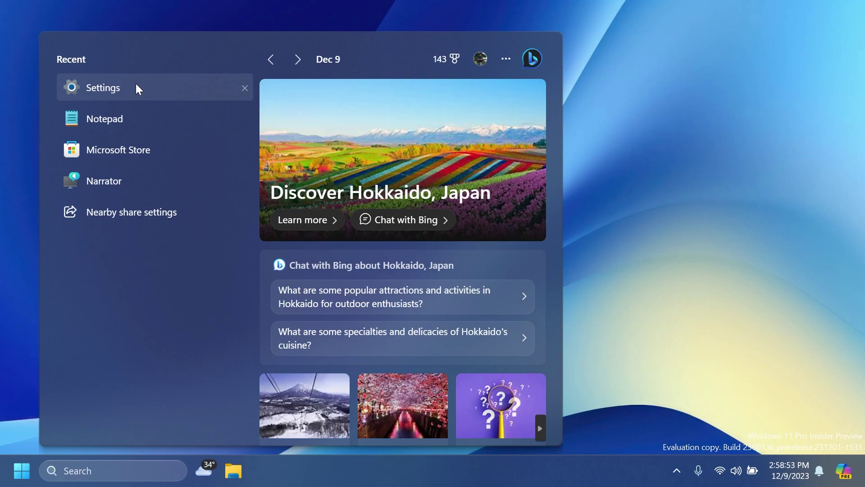
Launch Settings from recent apps and go to System › Nearby sharing, currently set to Off
{"action": "left_click", "coordinate": [136, 84]}
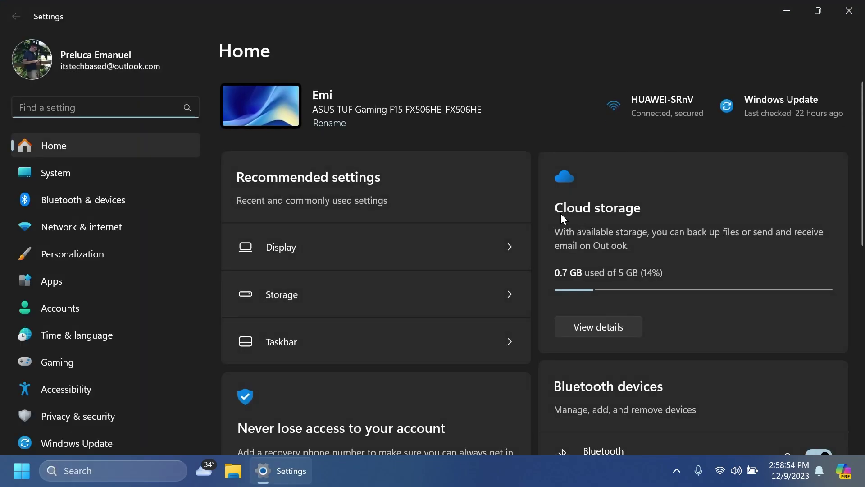
{"action": "left_click", "coordinate": [129, 174]}
{"action": "scroll", "coordinate": [392, 245], "scroll_direction": "down", "scroll_amount": 5}
{"action": "scroll", "coordinate": [391, 245], "scroll_direction": "down", "scroll_amount": 1}
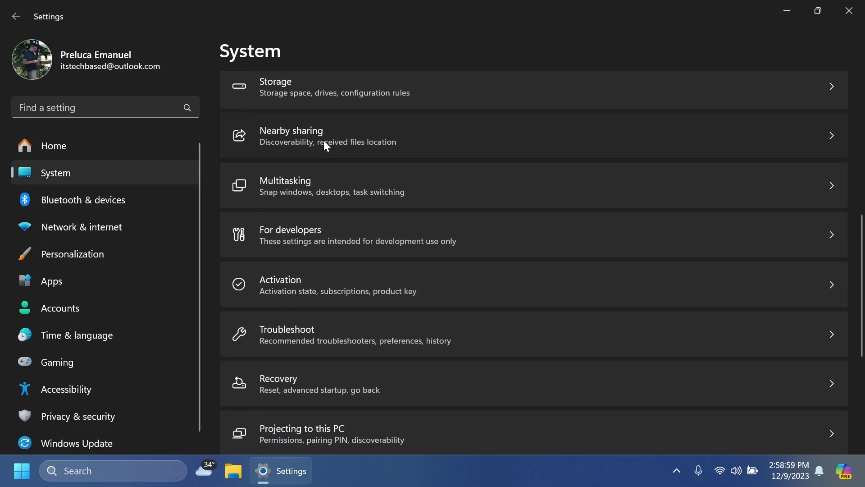
{"action": "left_click", "coordinate": [325, 143]}
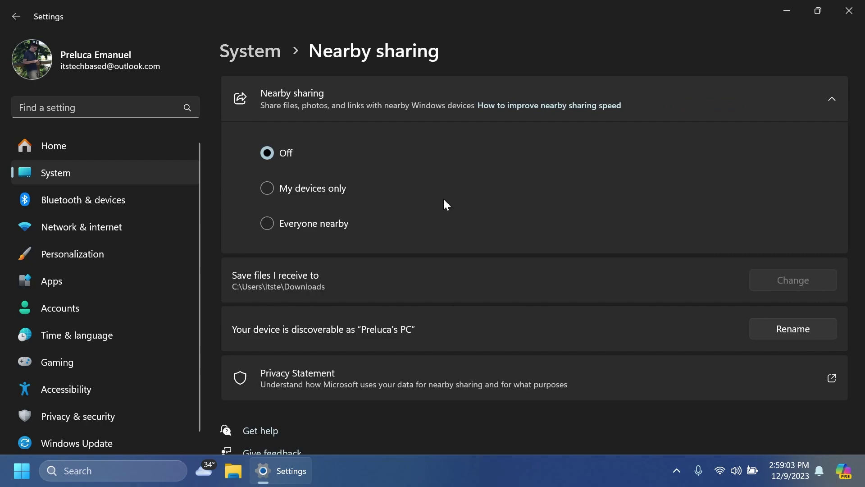